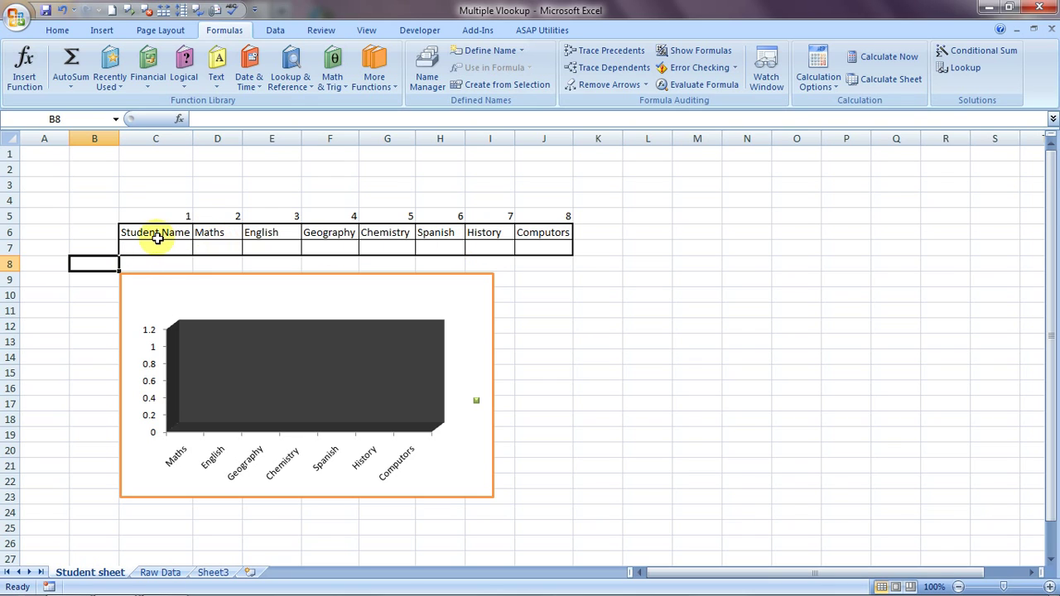
- Enter a student's name from the Raw Data list in cell C7 of the Student sheet
left_click(145, 246)
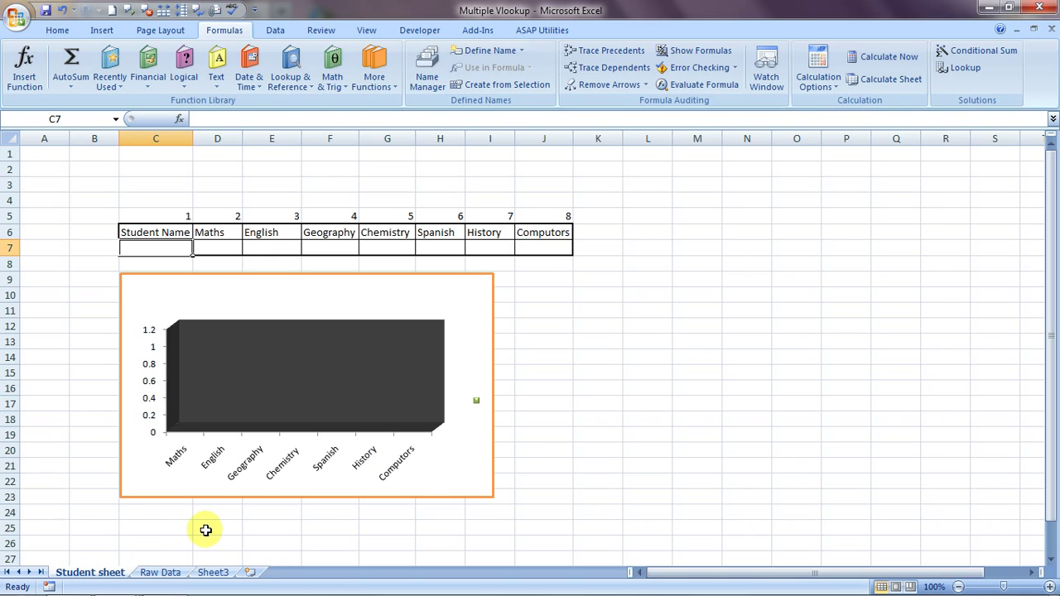
left_click(161, 573)
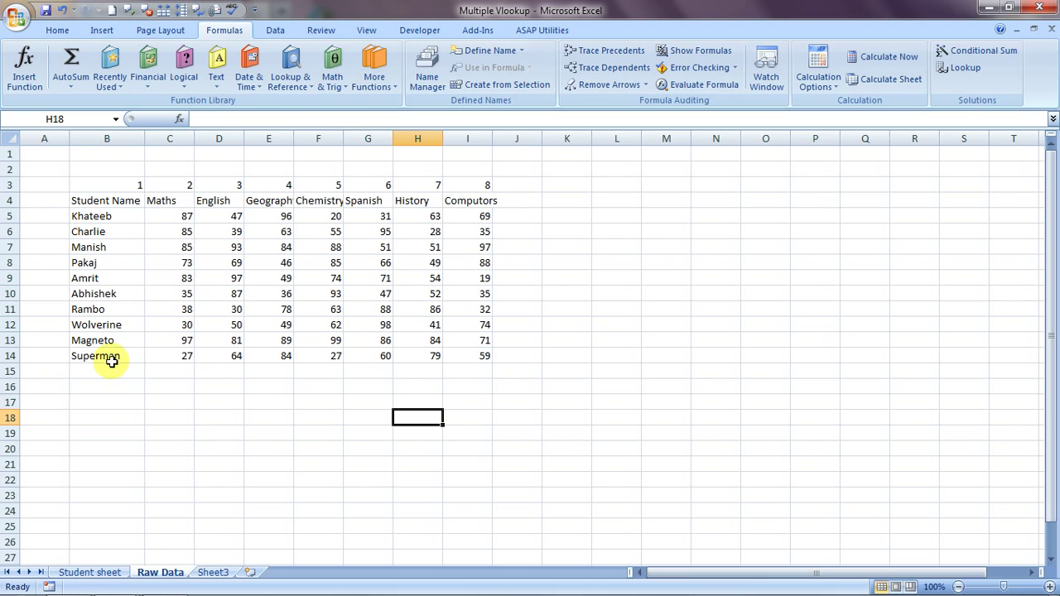
left_click(182, 359)
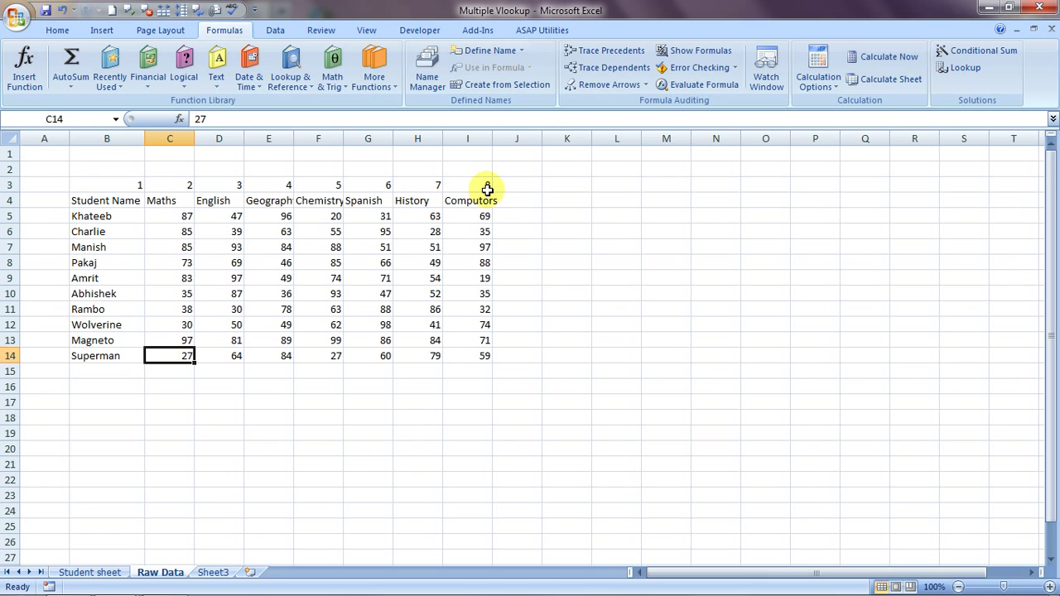
left_click(93, 574)
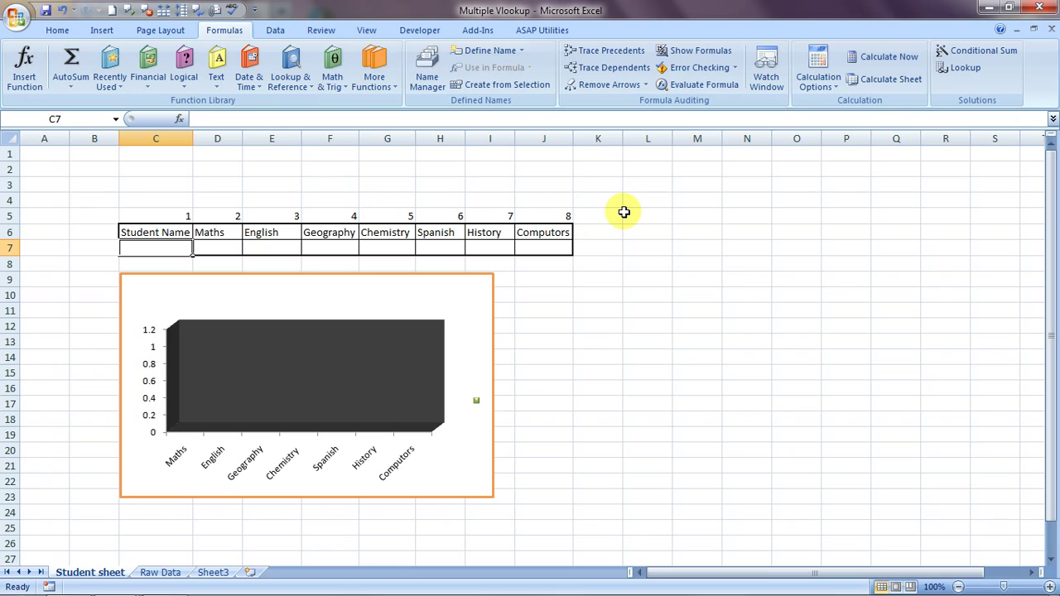
key("Right")
key("Left")
type("c")
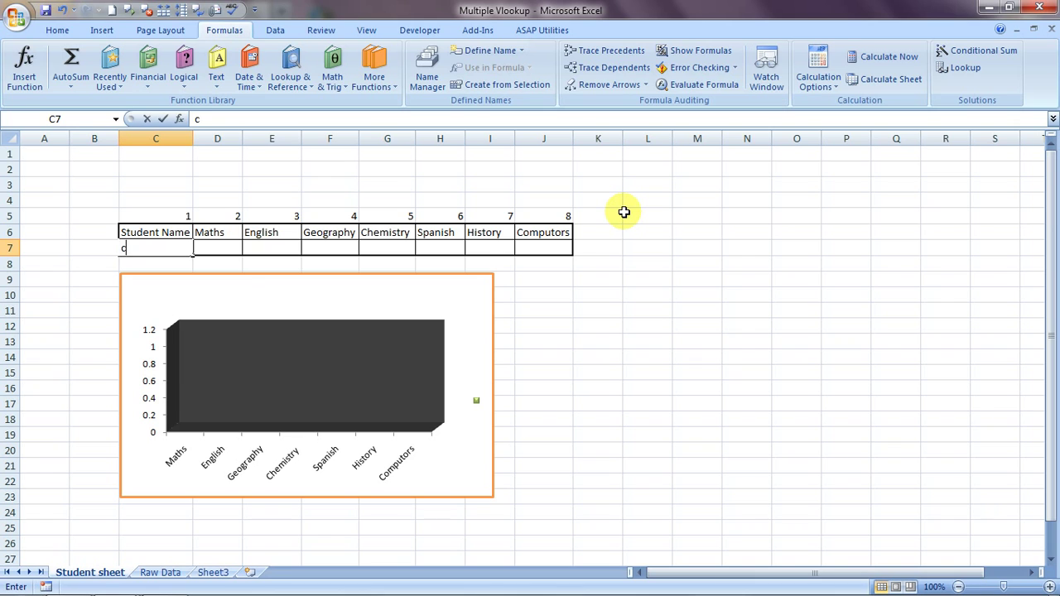
type("harlie")
key("Tab")
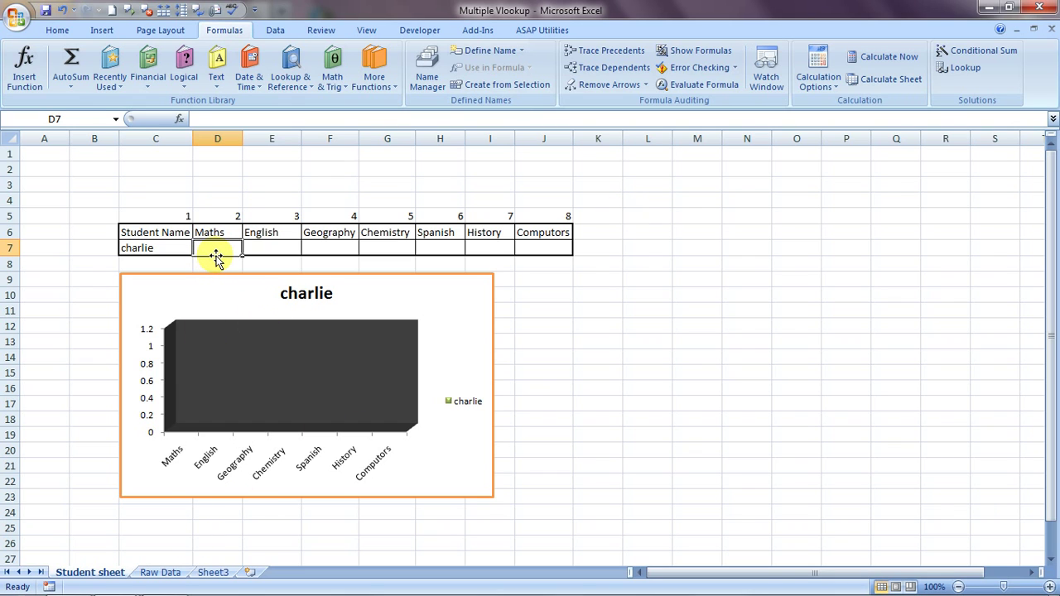
- Try the formula =VLOOKUP(C7,'Raw Data'!B4:I14,2,0) in the Maths cell D7, and clear the cell
type("=vl")
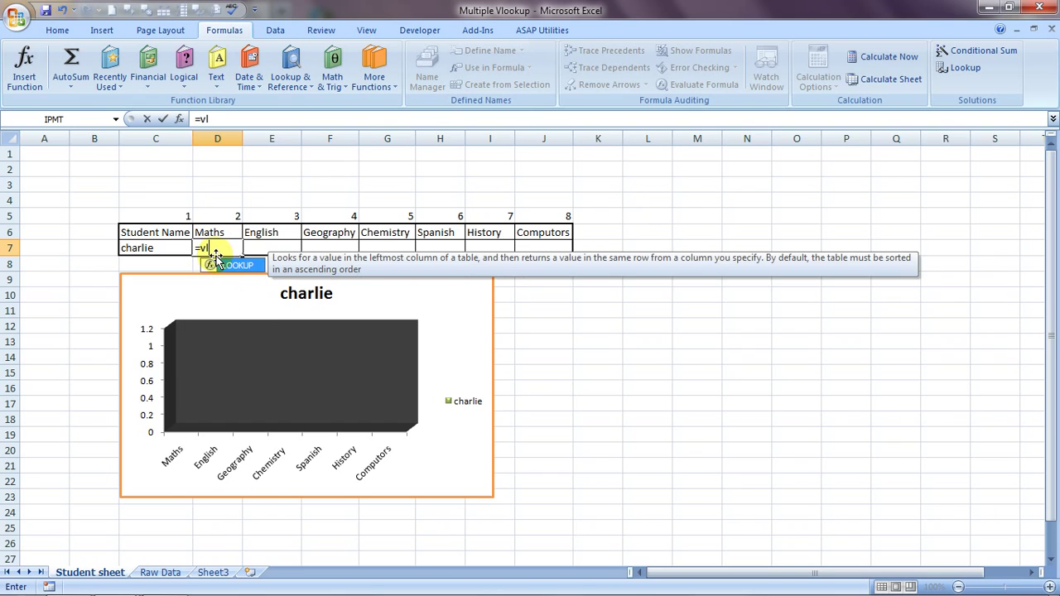
key("Tab")
key("Left")
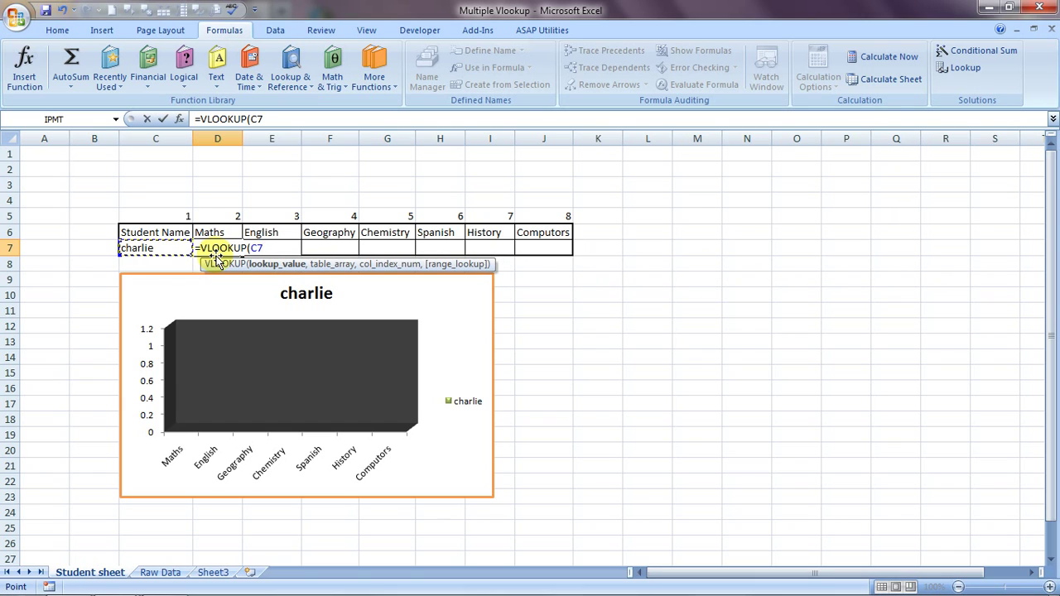
type(",")
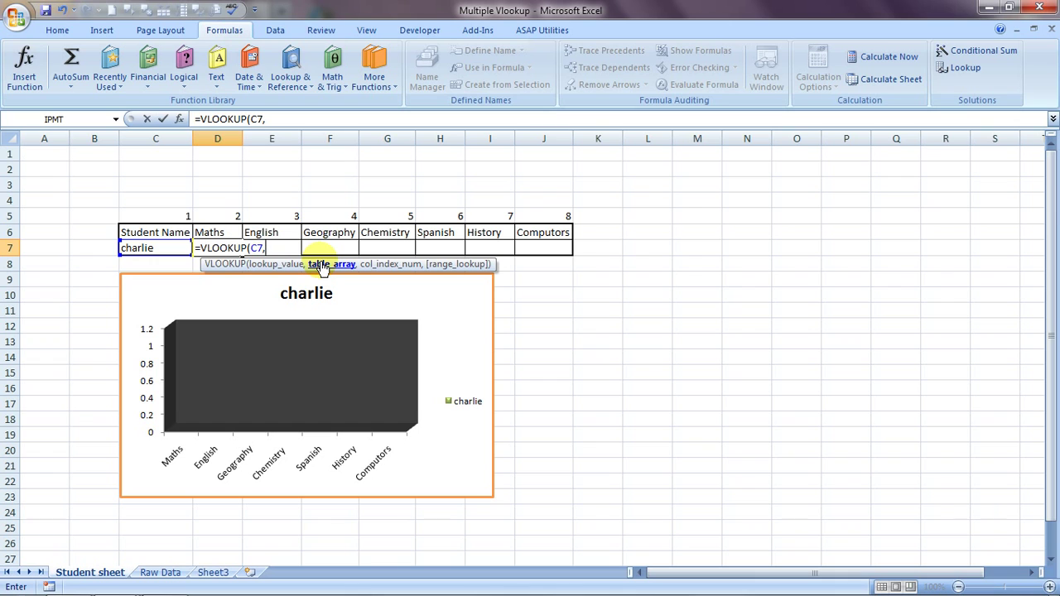
left_click(160, 572)
left_click_drag(98, 201, 170, 202)
key("ctrl+shift+Right")
key("ctrl+shift+Down")
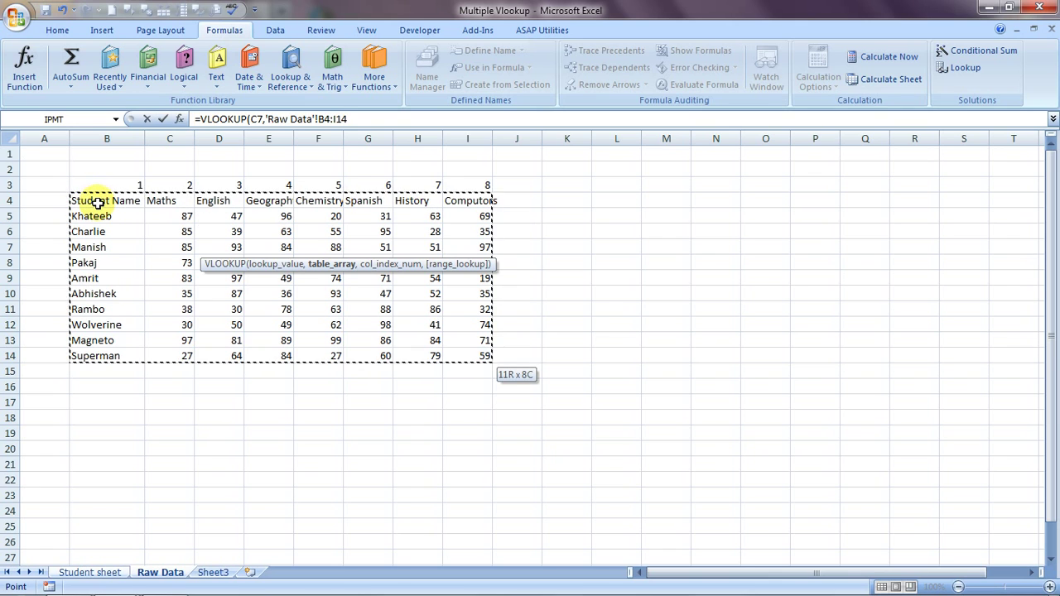
type(",")
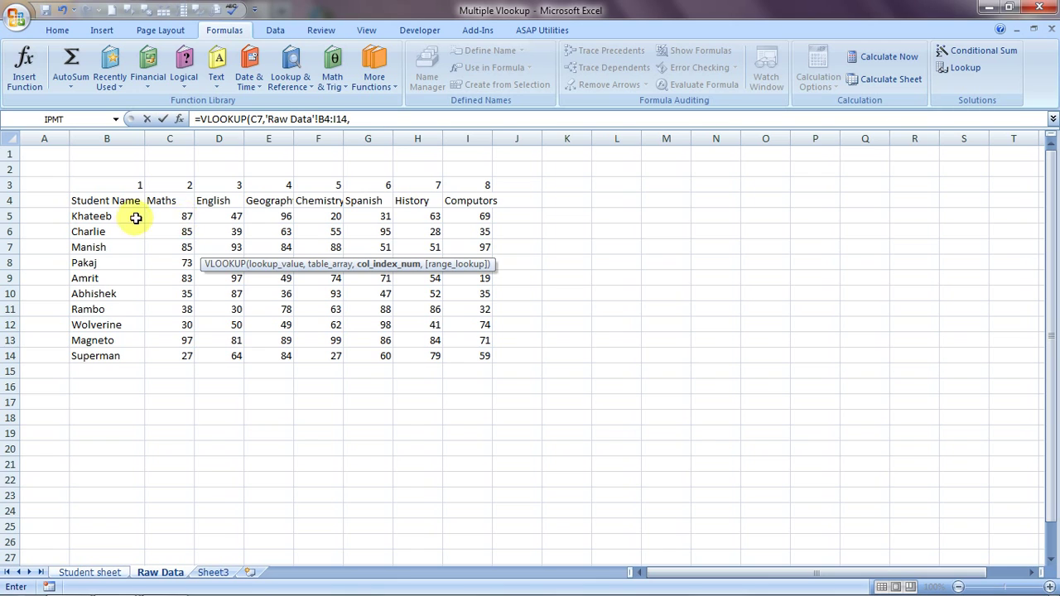
left_click(361, 124)
type("2,0")
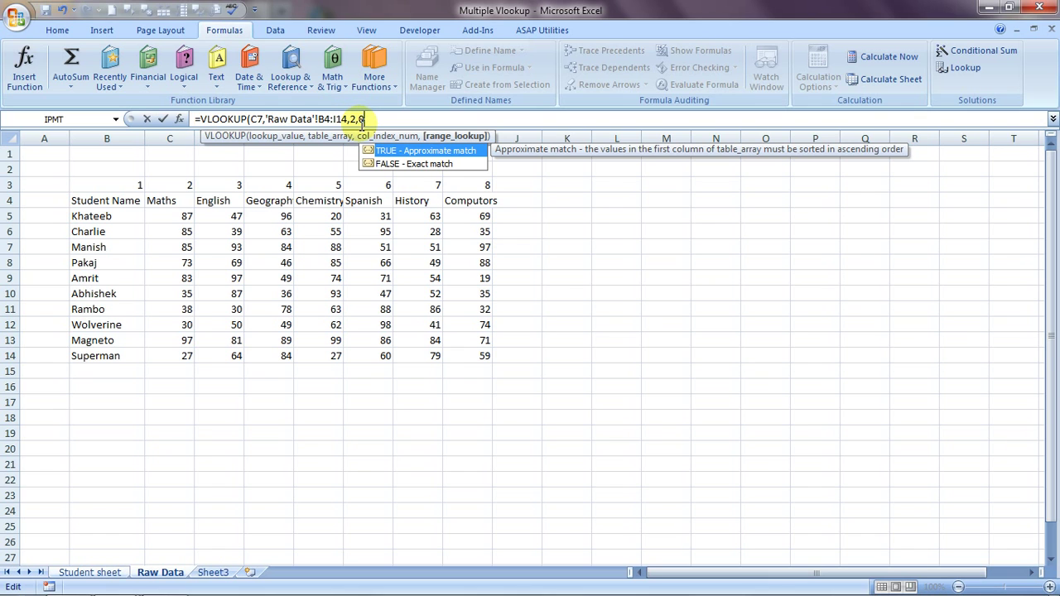
key("Return")
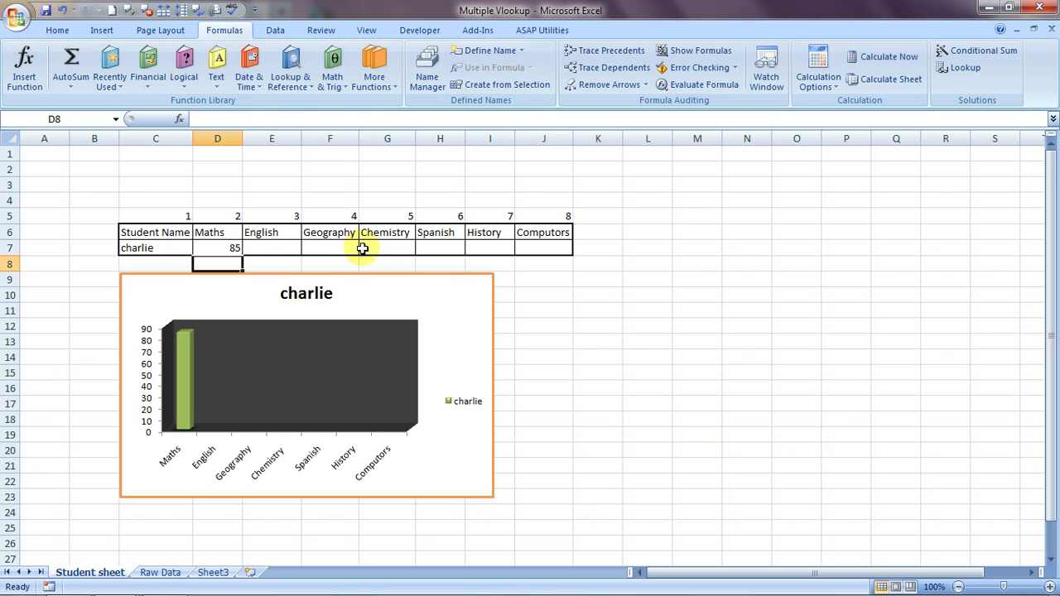
key("Up")
key("Delete")
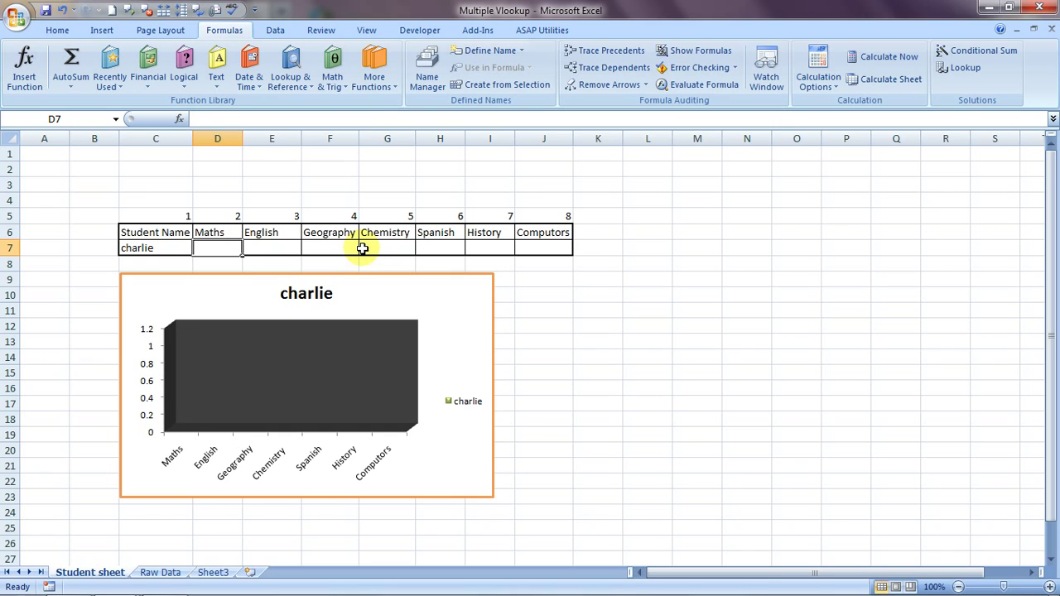
- Name the range B4:I14 on the Raw Data sheet "data", including the header row
left_click(159, 572)
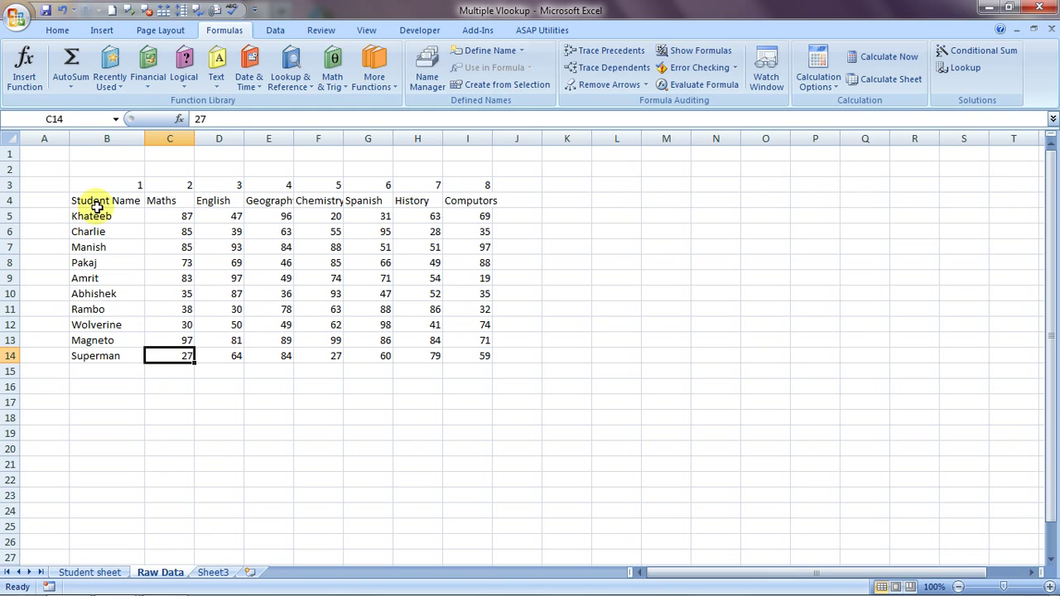
left_click_drag(106, 203, 110, 203)
key("shift+Right")
key("shift+Right")
key("shift+Right")
key("shift+Right")
key("shift+Right")
key("shift+Right")
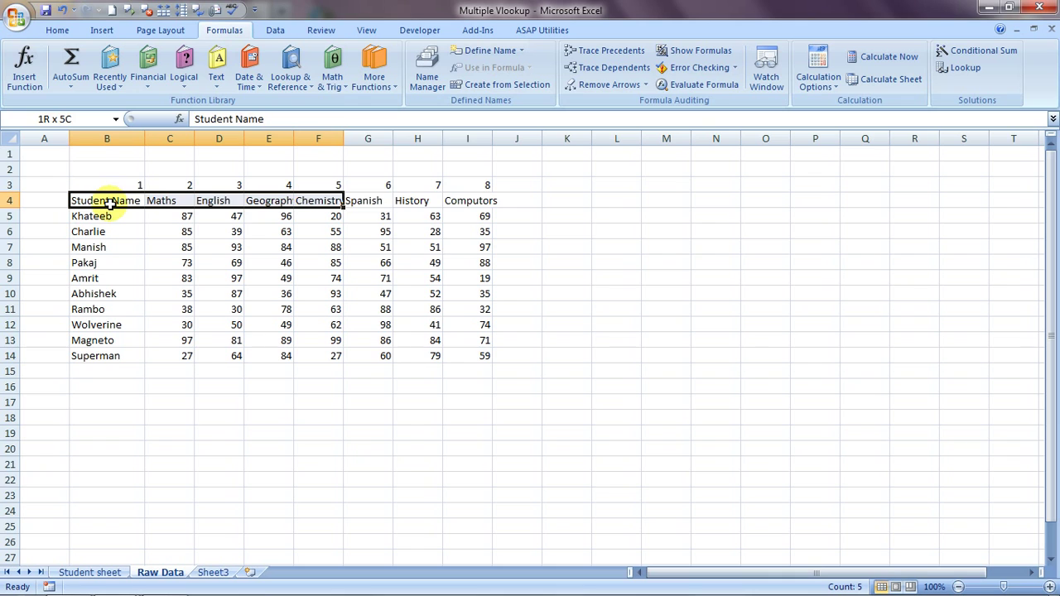
key("shift+Down")
key("shift+Down")
key("shift+Down")
key("shift+Down")
key("shift+Down")
key("shift+Down")
key("shift+Down")
key("shift+Down")
key("shift+Down")
key("shift+Down")
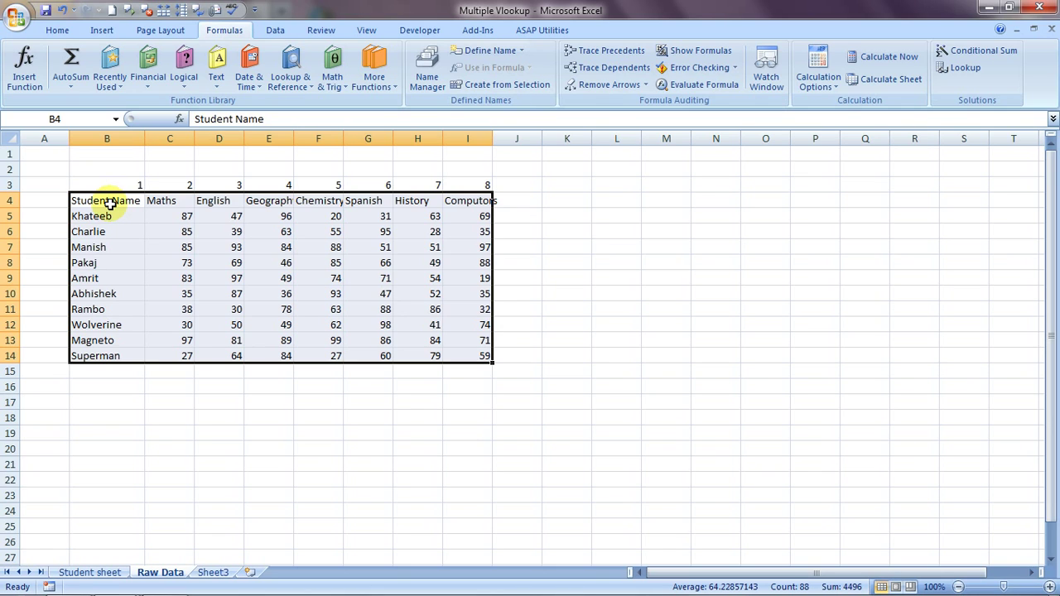
left_click(51, 118)
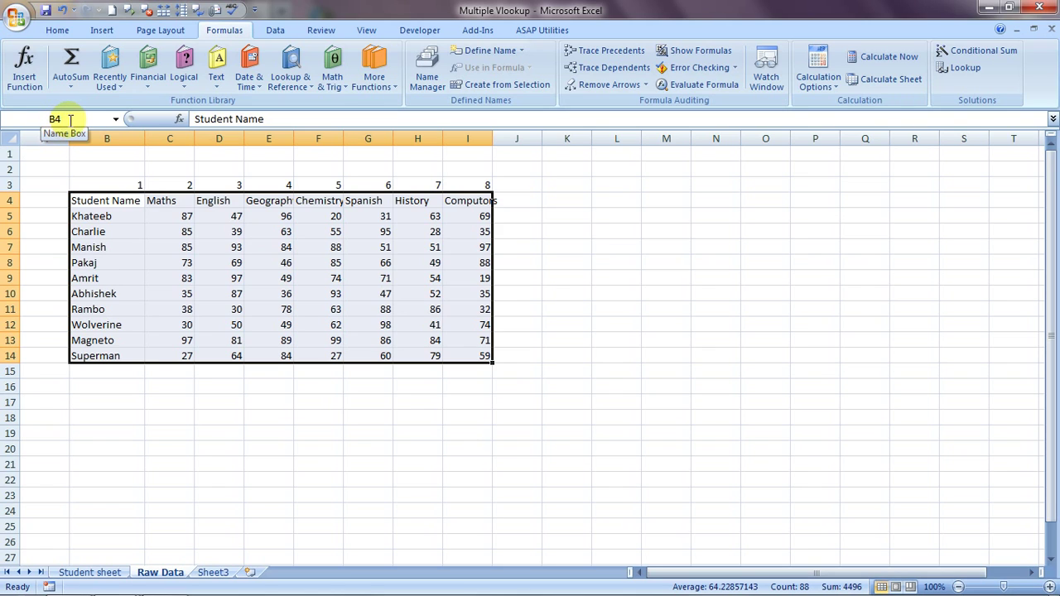
left_click(71, 120)
type("data")
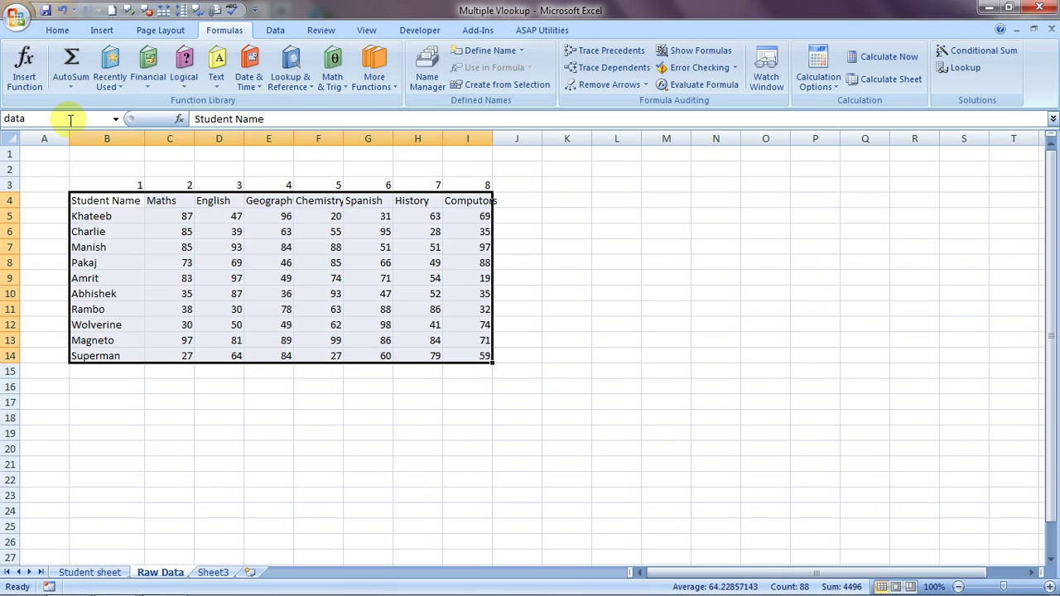
key("Return")
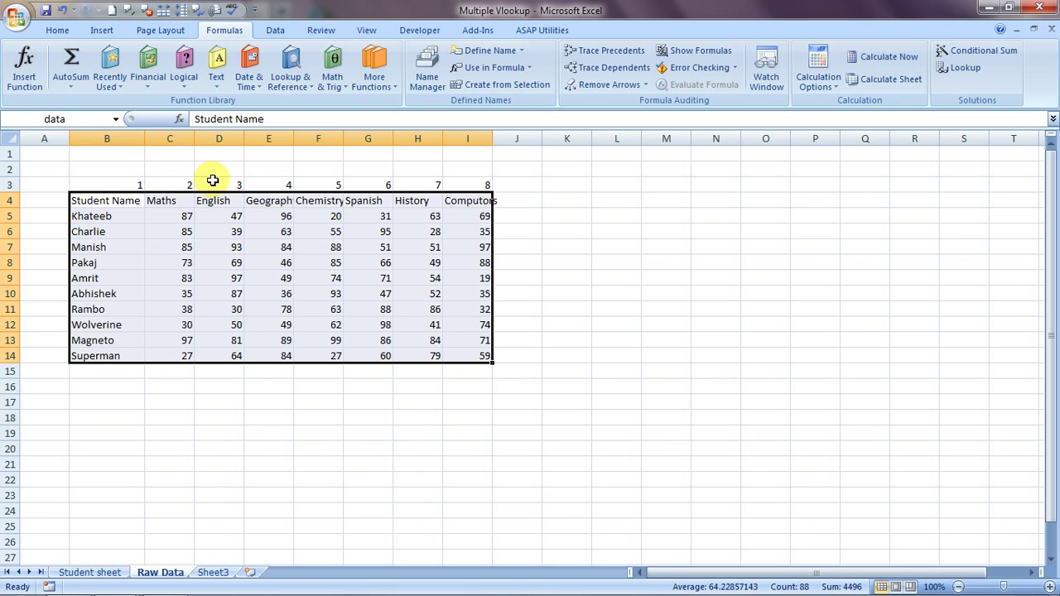
- Check the workbook's list of defined names from an empty cell without pasting any
left_click(536, 238)
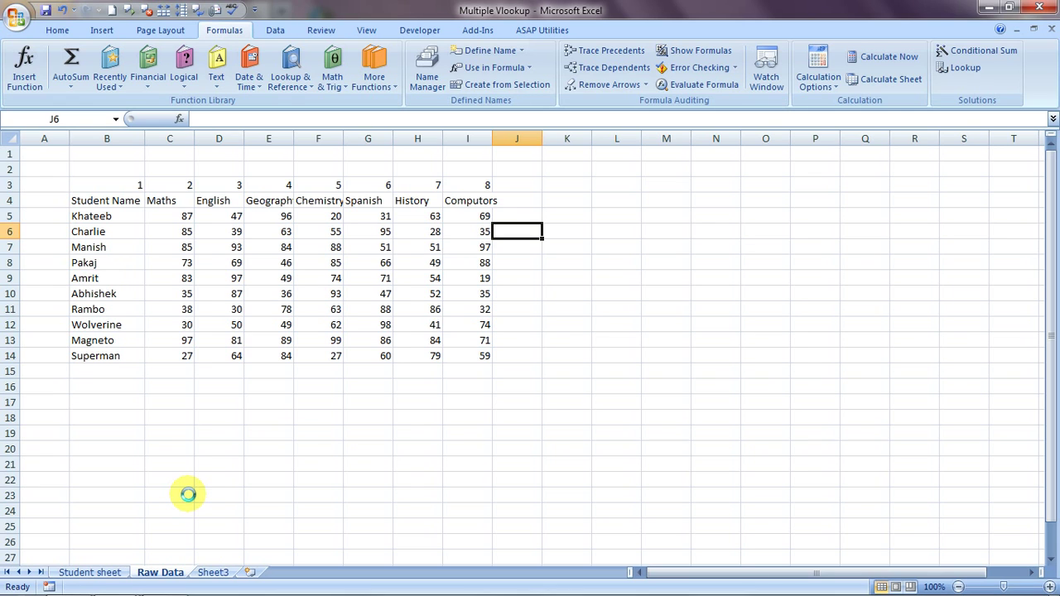
key("F3")
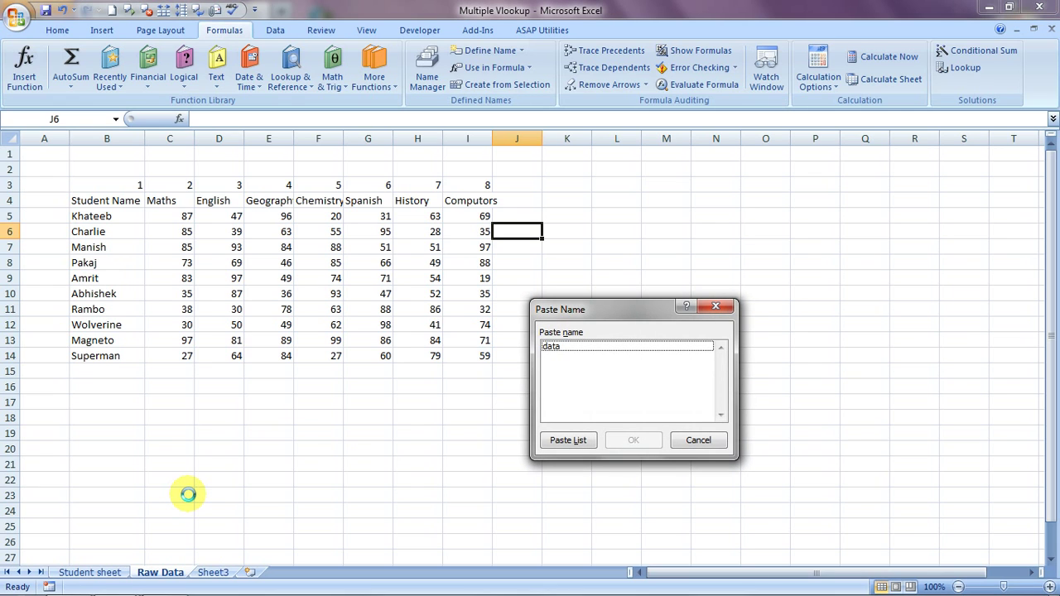
left_click(717, 306)
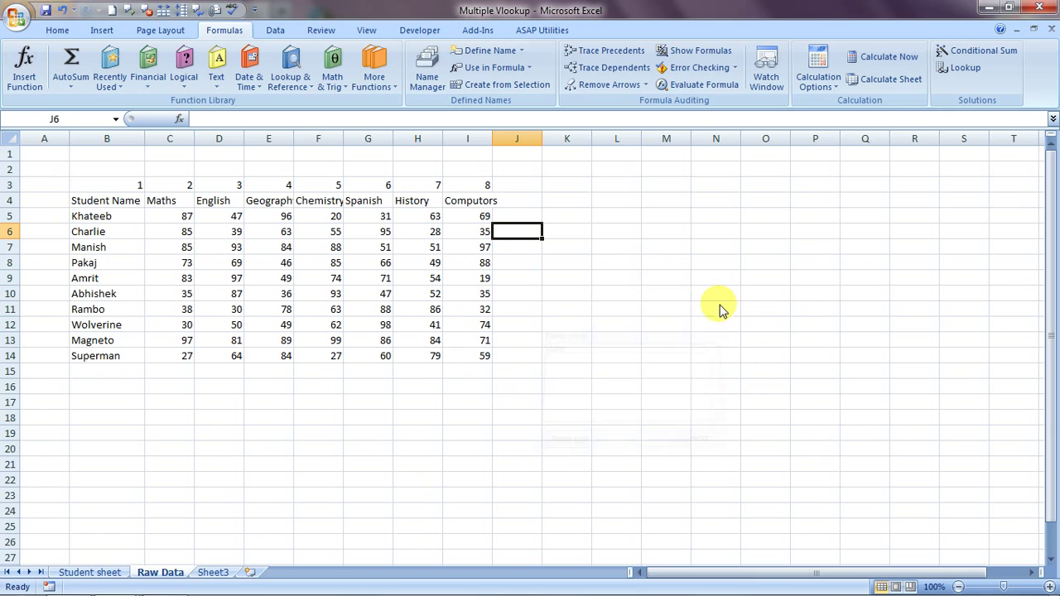
- Start a VLOOKUP formula across D7:J7 on the Student sheet, using $C7 as the column-locked lookup value
left_click(85, 571)
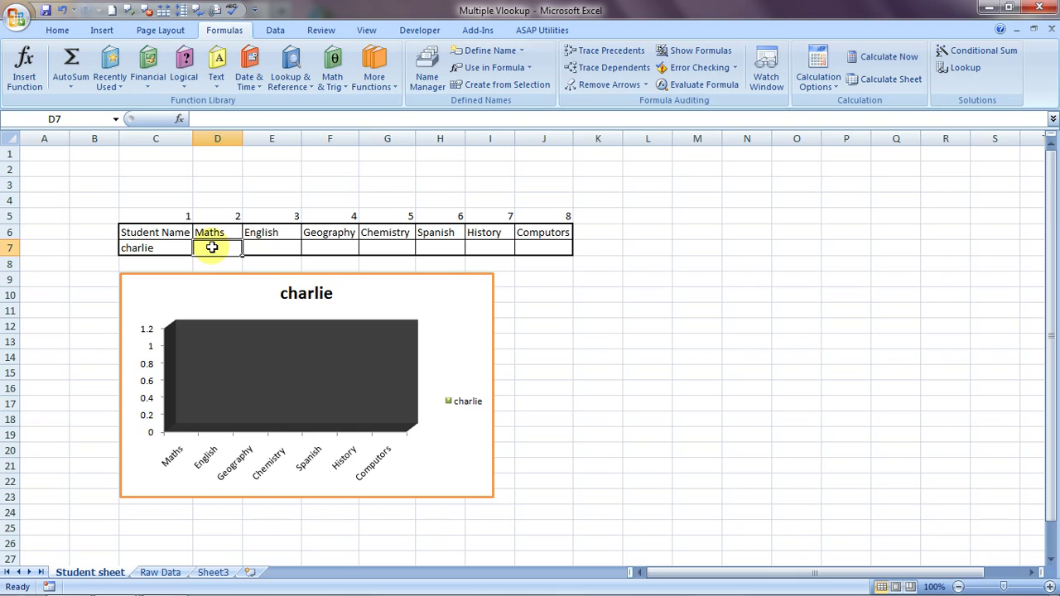
key("shift+Right")
key("shift+Right")
key("shift+Right")
key("shift+Right")
key("shift+Right")
key("shift+Right")
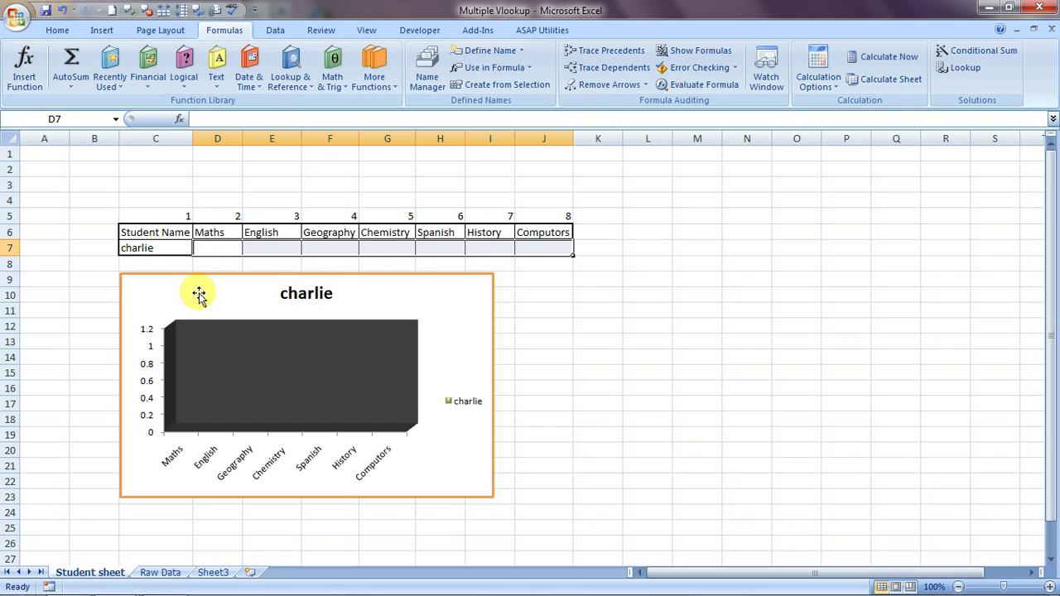
type("=vl")
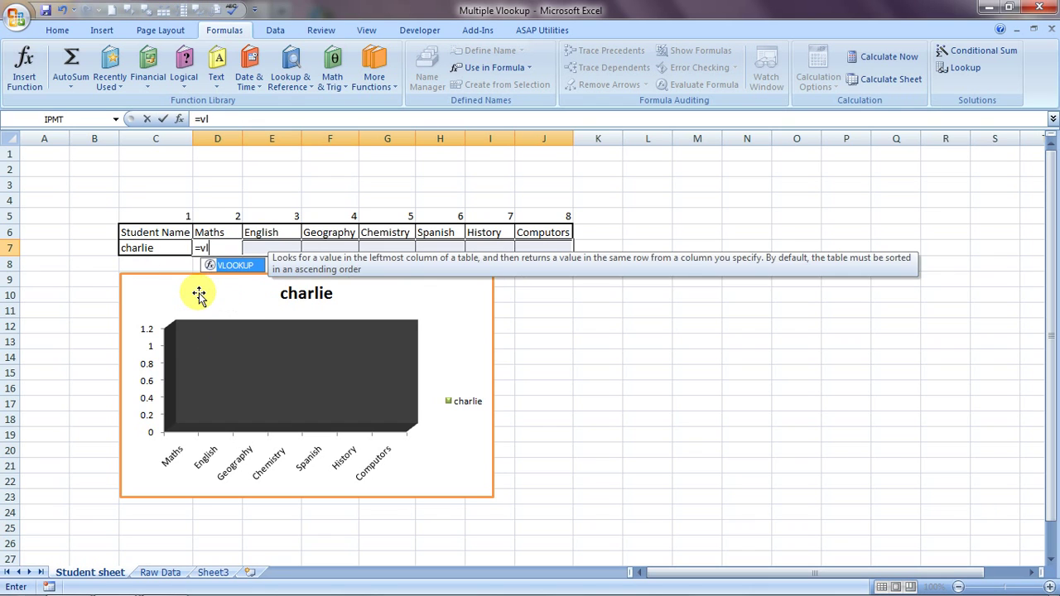
key("Tab")
left_click(145, 249)
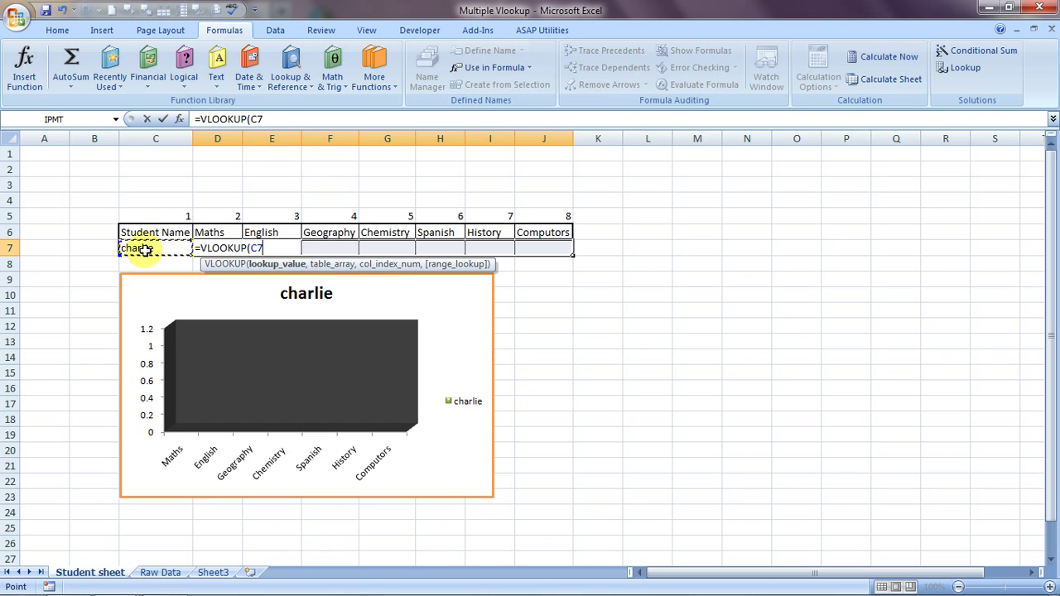
left_click(251, 248)
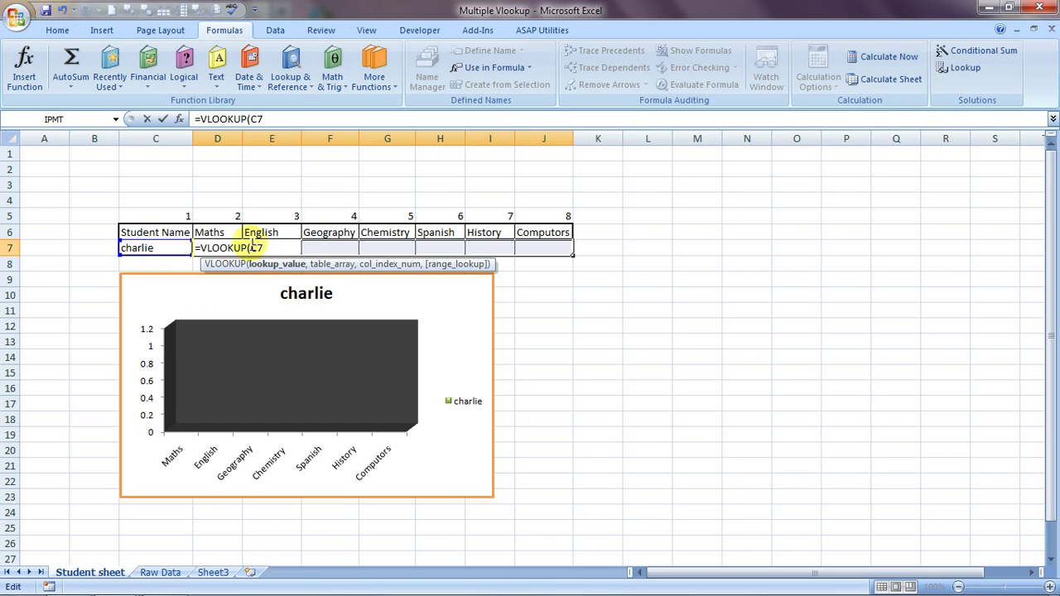
type("$C7")
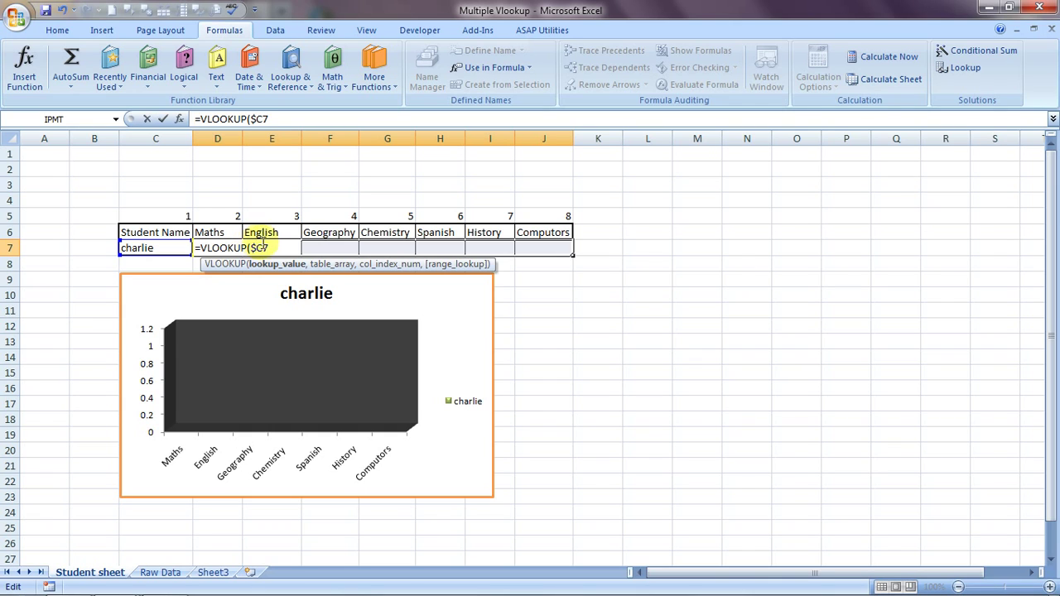
type(",")
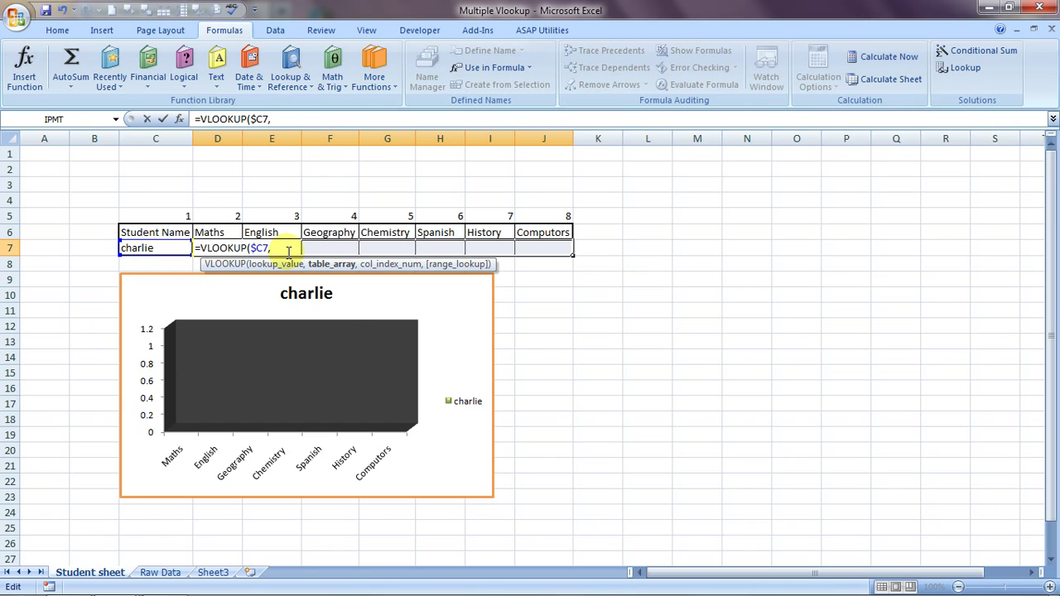
- Complete the VLOOKUP with the named range data, column index COLUMNS($C7:D7) and match type 0, filling all of D7:J7 at once
type("dat")
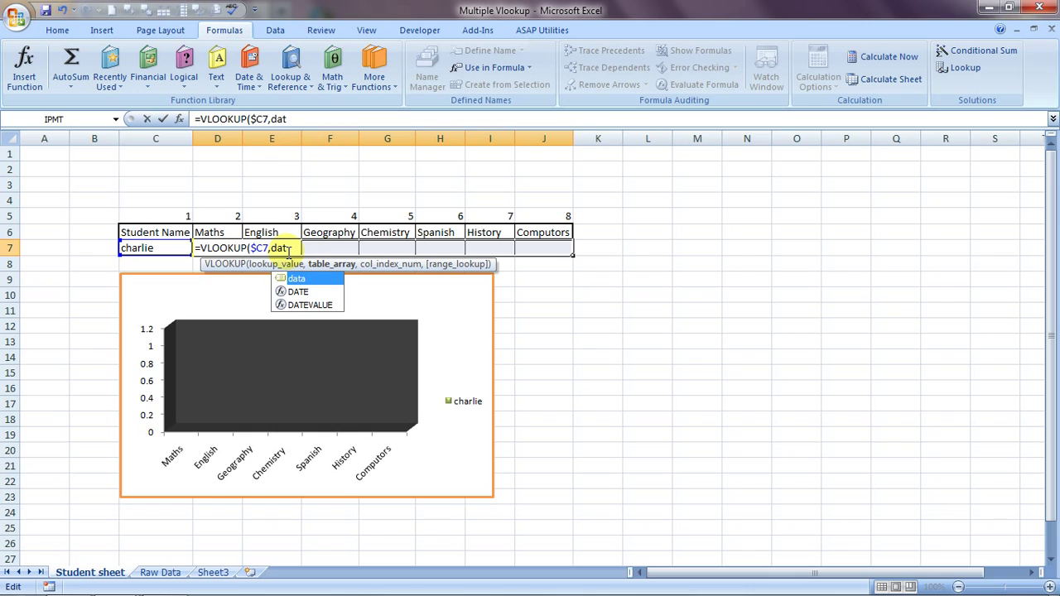
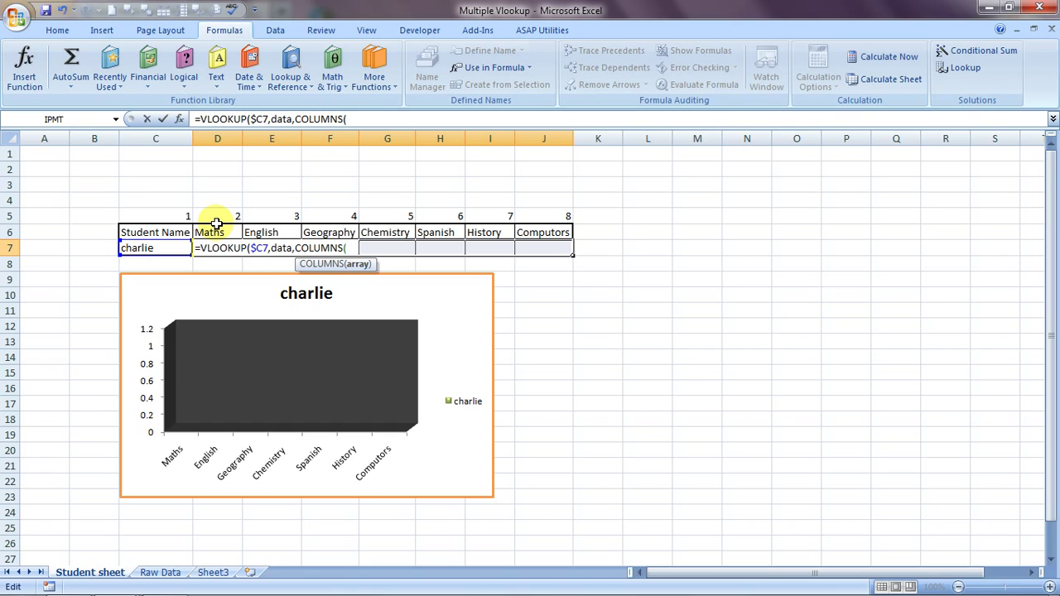
type("$")
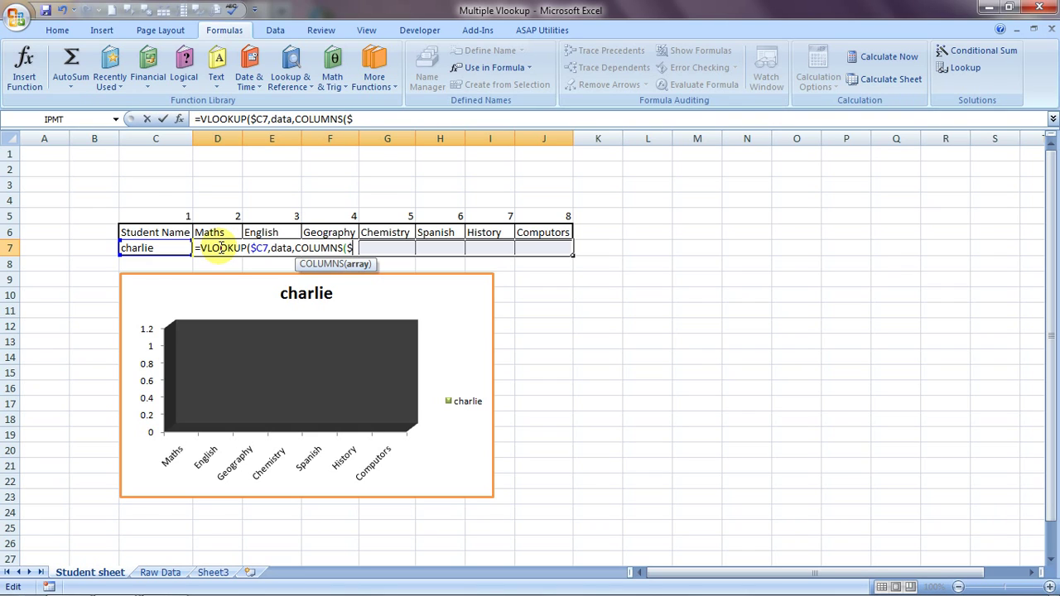
type("c7:d7)")
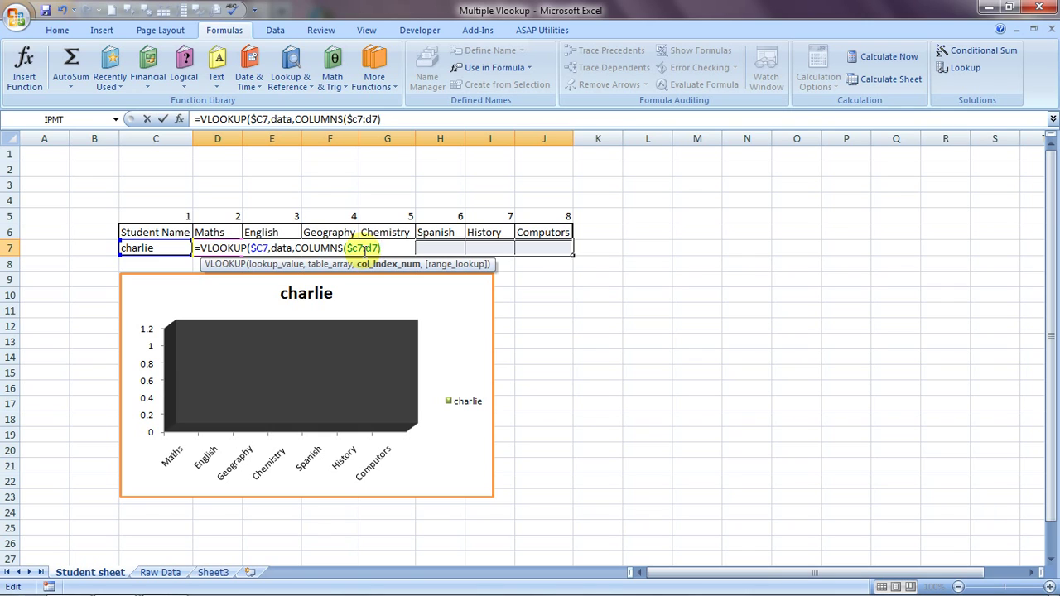
type(",0")
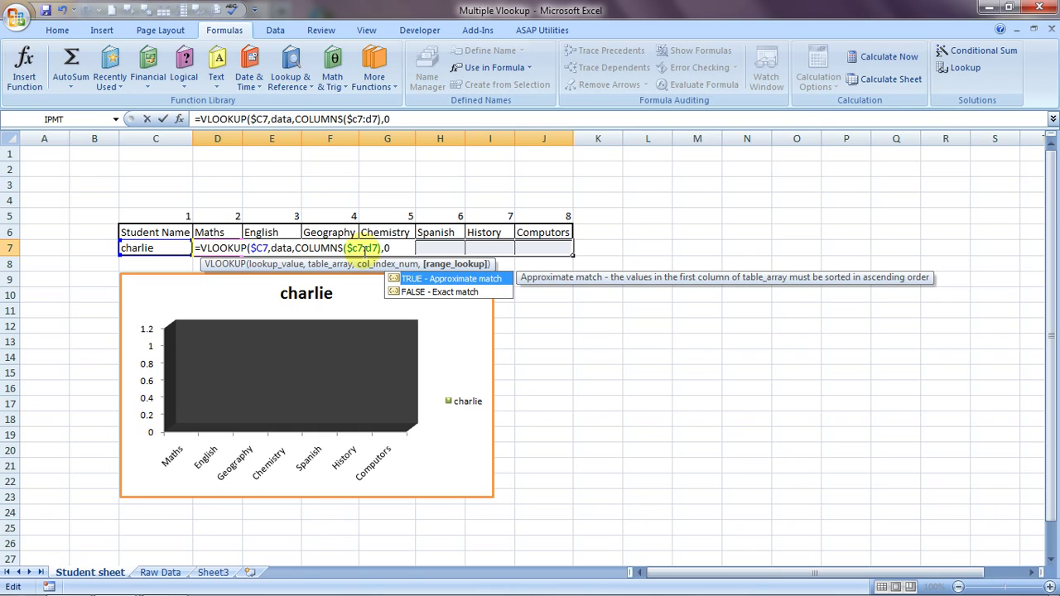
type(")")
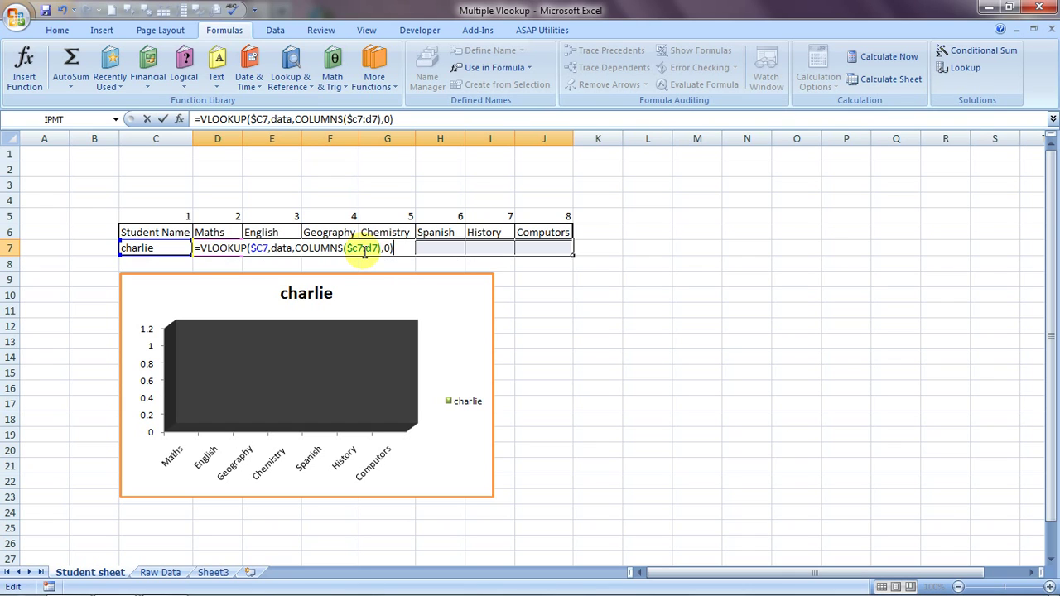
key("ctrl+Return")
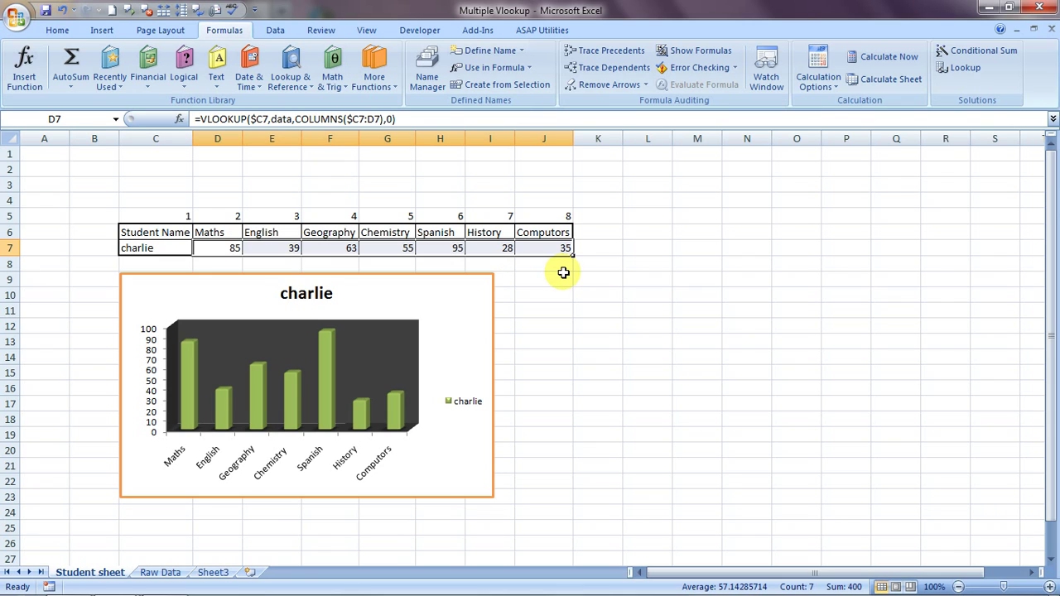
- Examine the formulas in D7 to J7 to compare how the COLUMNS range changes from subject to subject
left_click(277, 263)
key("Left")
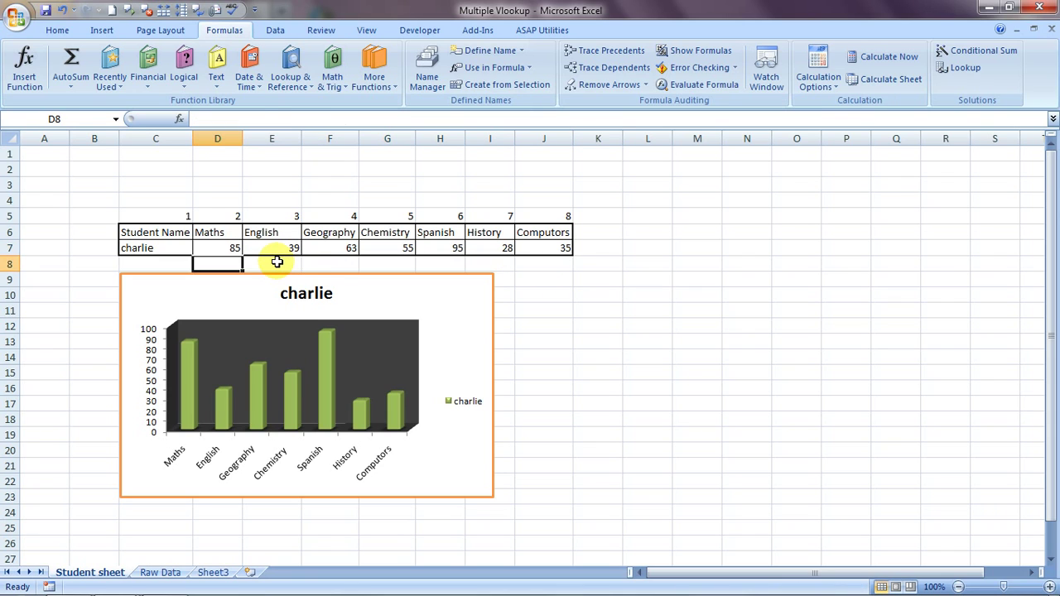
key("Up")
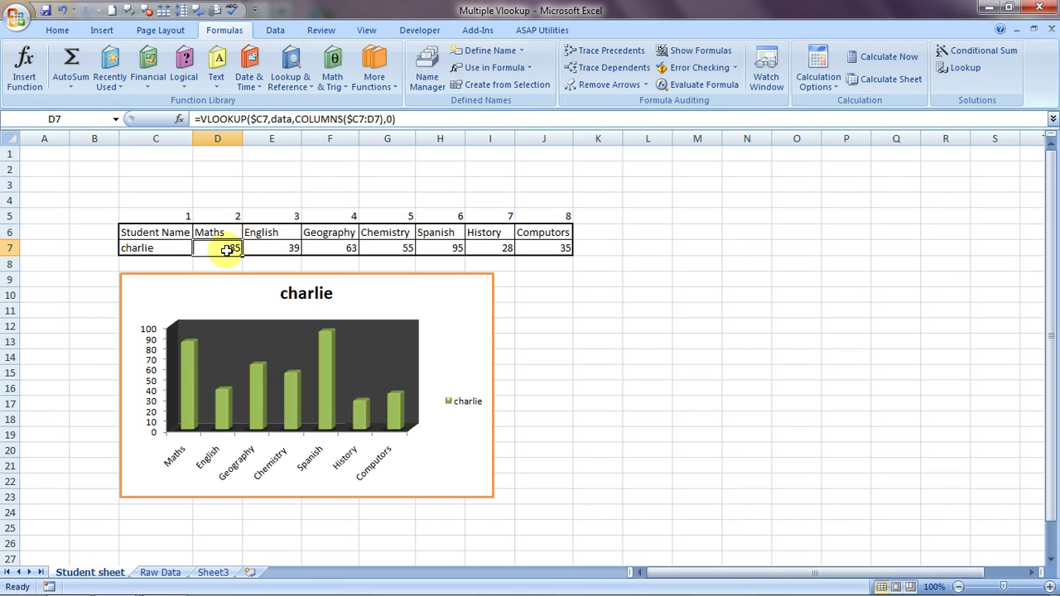
left_click(267, 248)
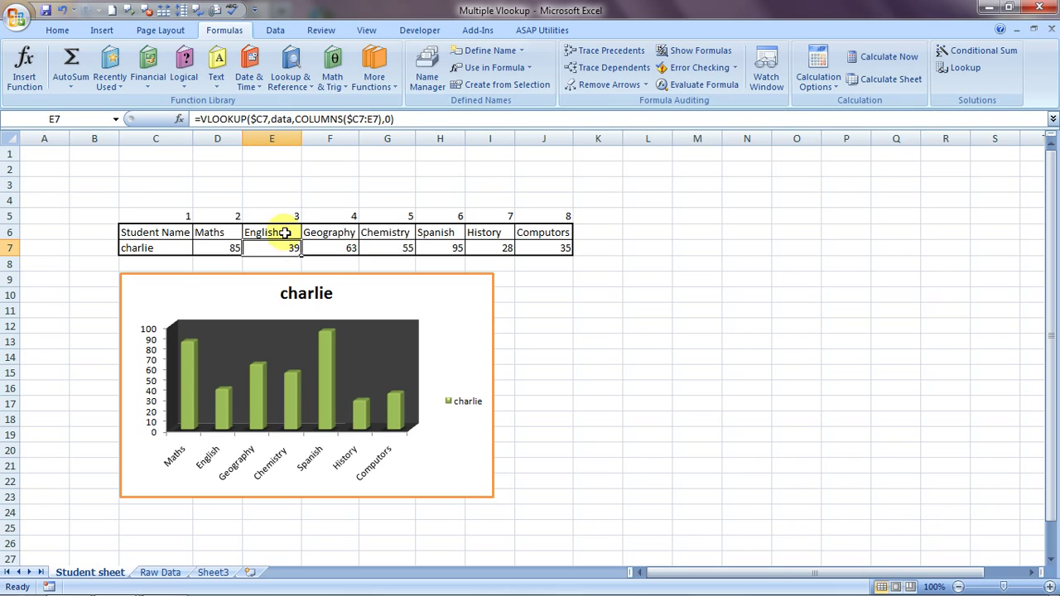
left_click(336, 248)
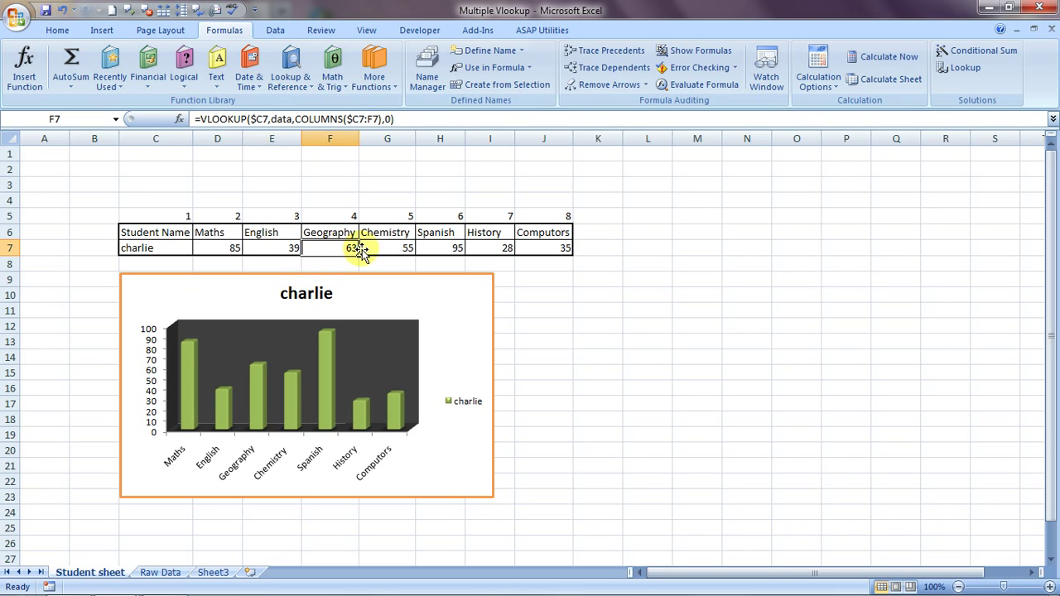
left_click(390, 247)
left_click(457, 248)
left_click_drag(497, 248, 544, 248)
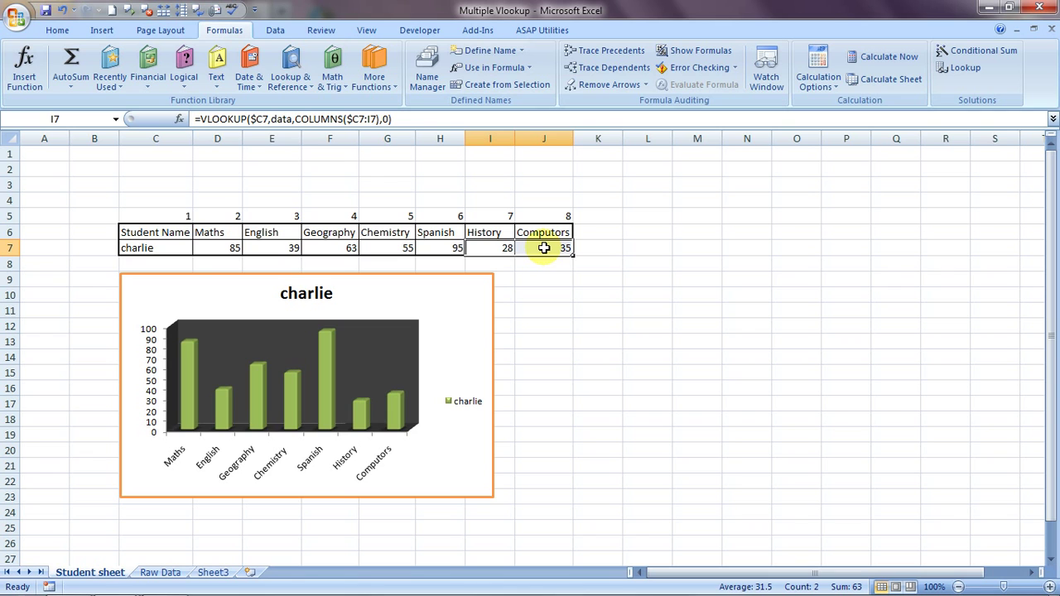
- Switch to Firefox to view the Excel Made Easy Facebook page, and return to the Excel workbook
left_click(62, 581)
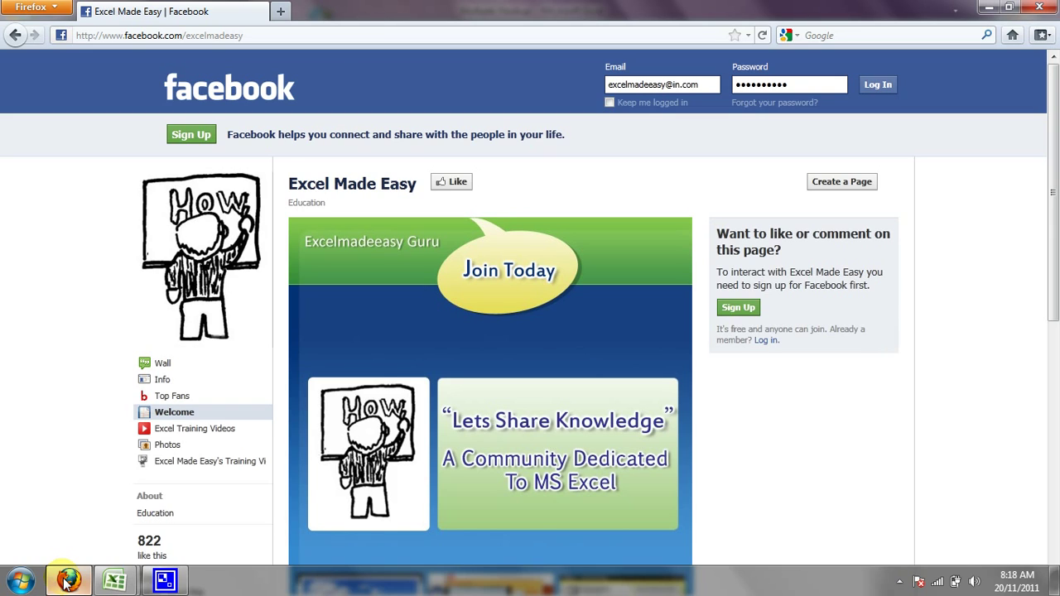
left_click(67, 582)
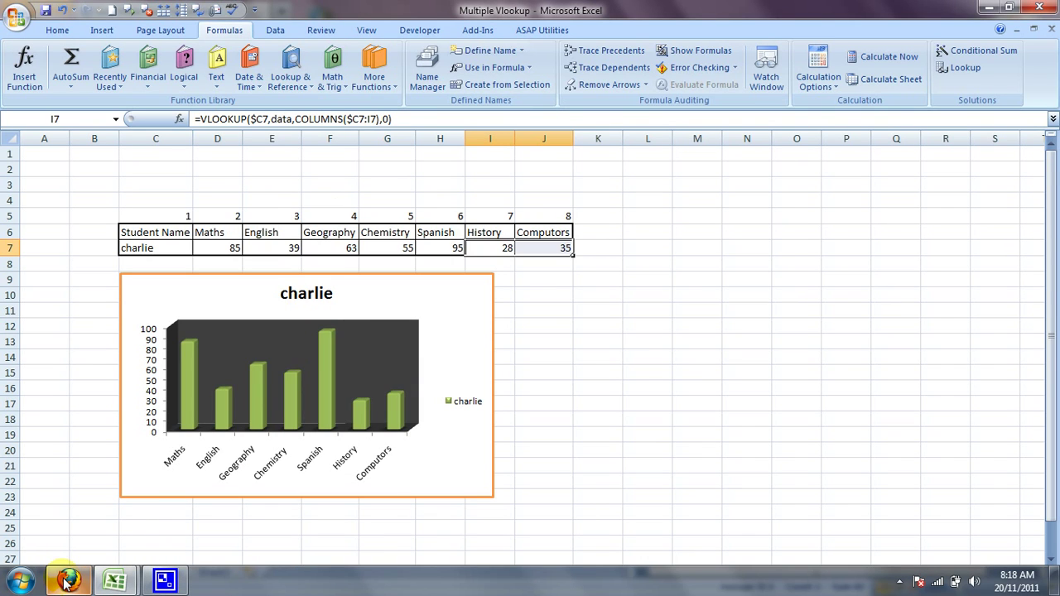